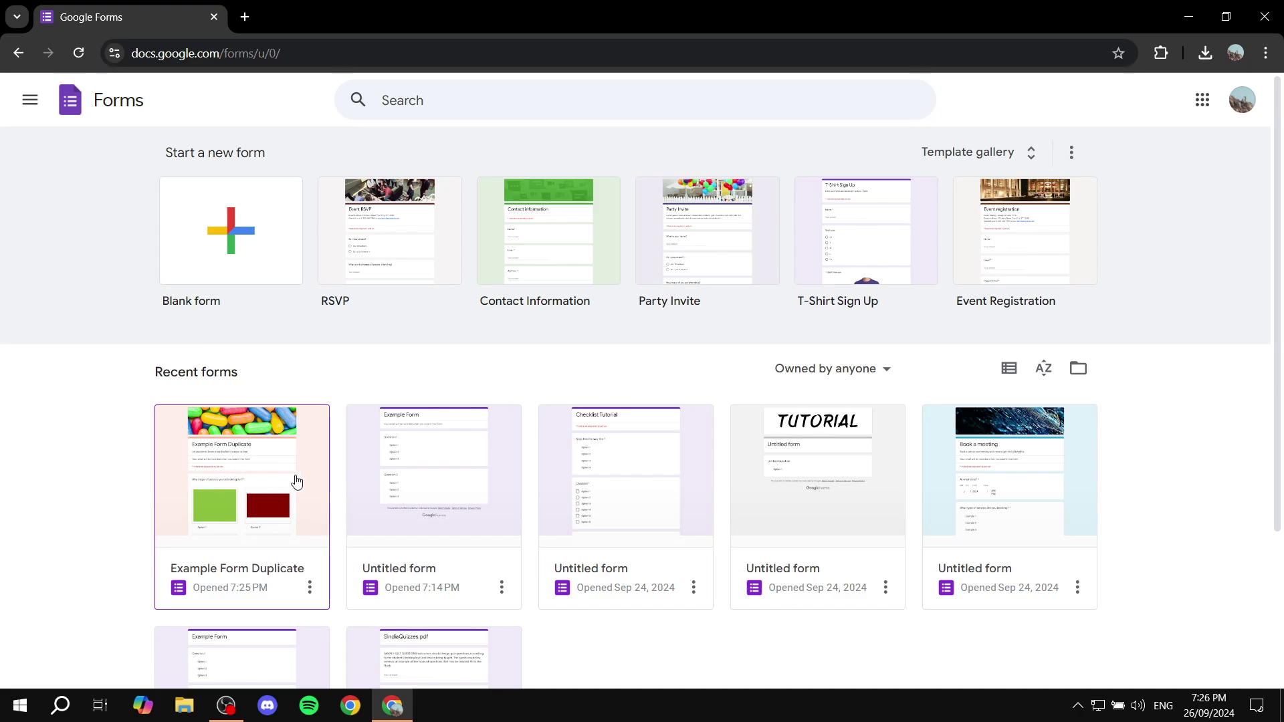
# - Open the 'Example Form Duplicate' card from the Recent forms list
pyautogui.click(256, 507)
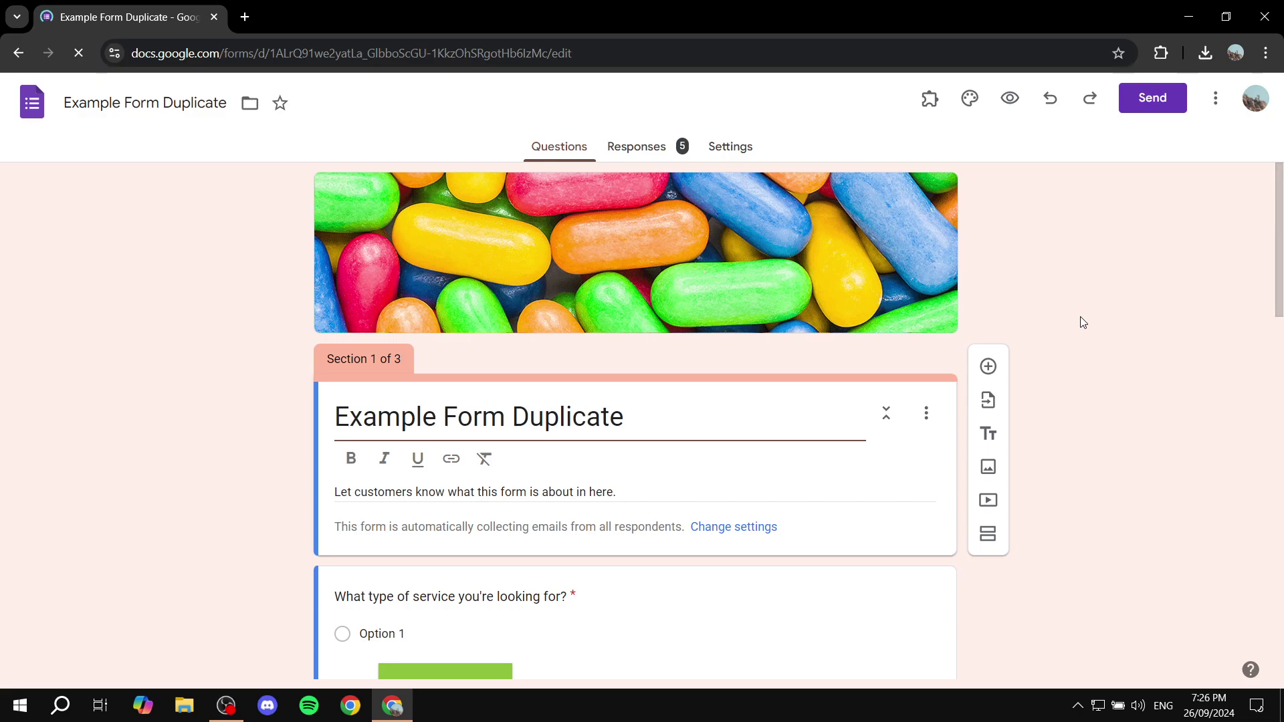
pyautogui.scroll(-20, 1083, 322)
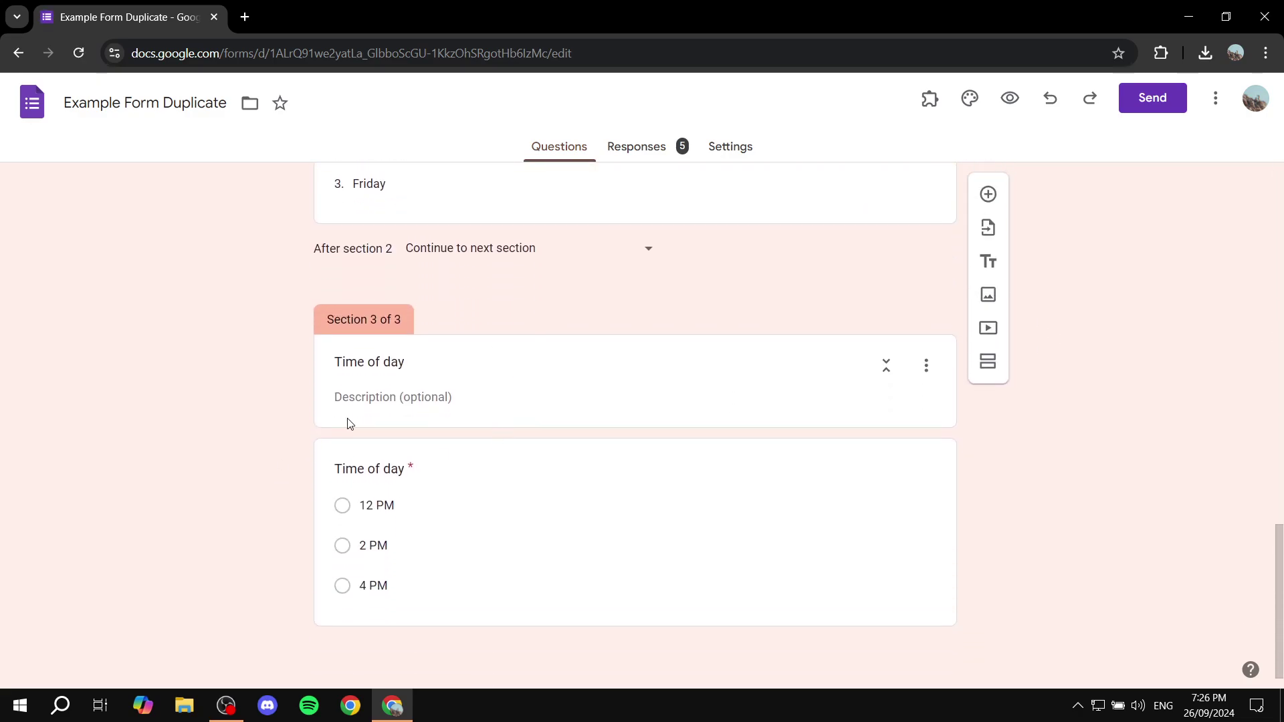
pyautogui.scroll(8, 517, 377)
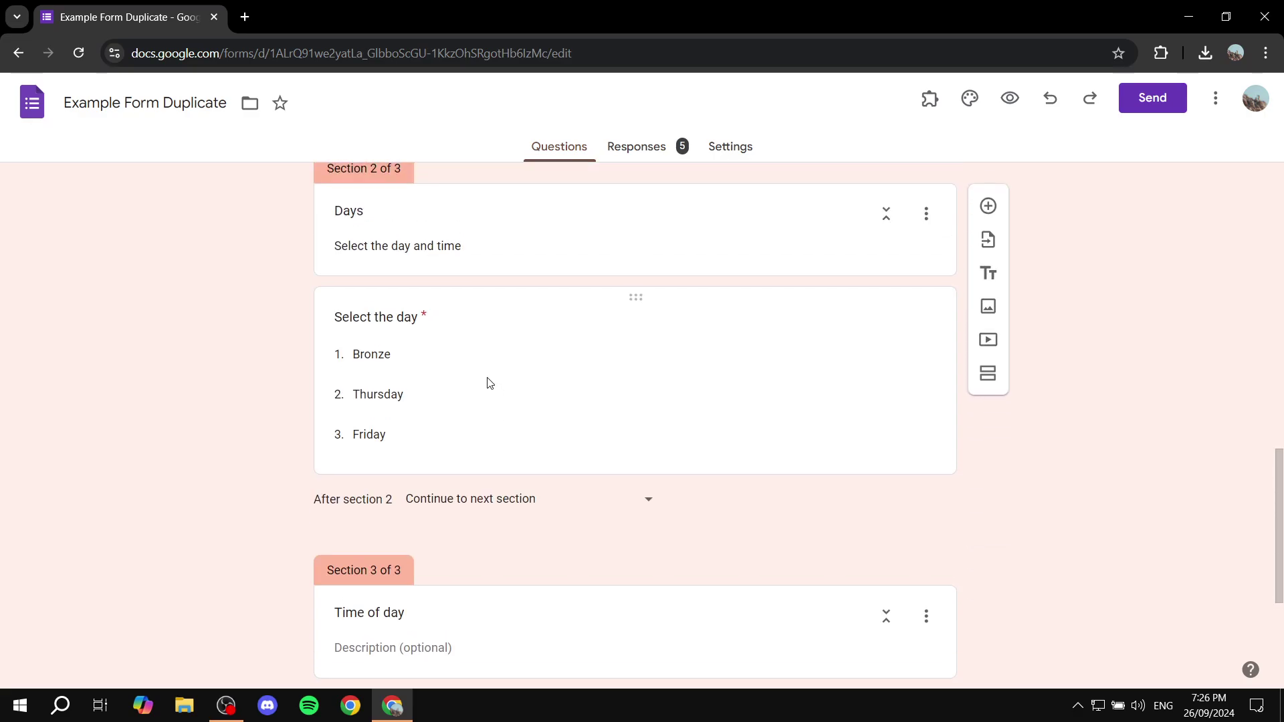
pyautogui.scroll(-8, 468, 401)
pyautogui.scroll(20, 595, 504)
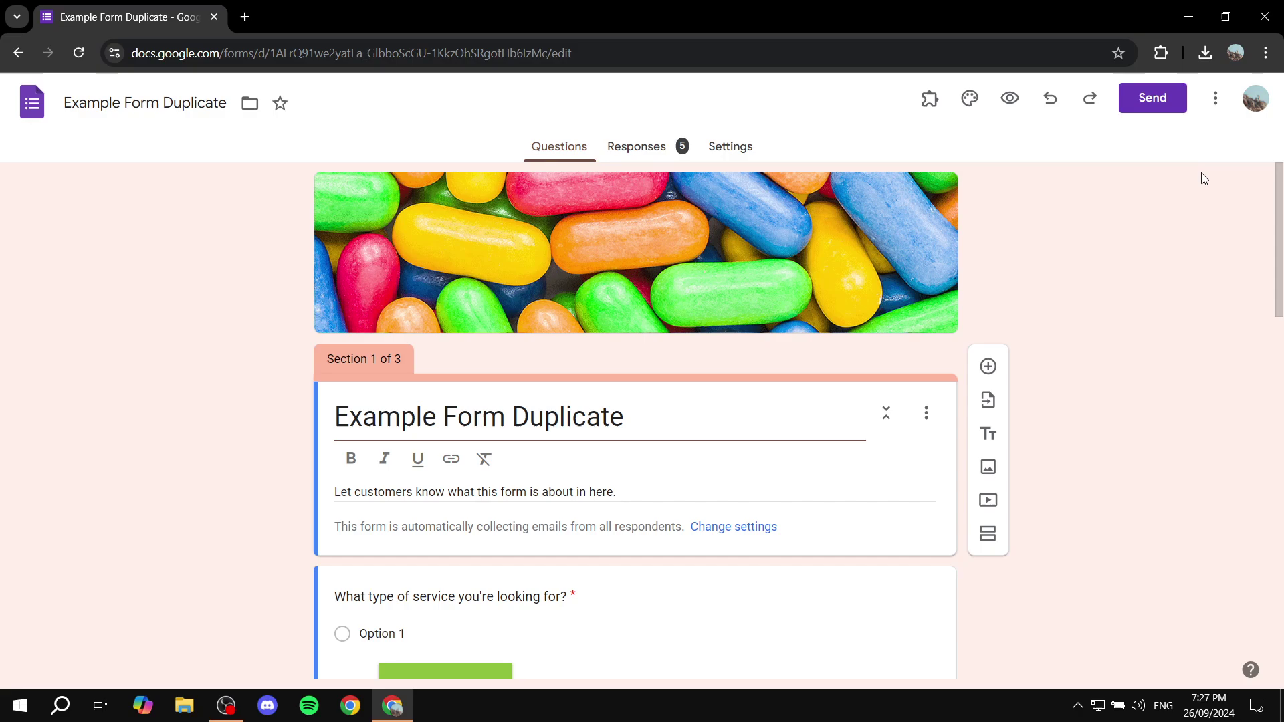
# - Search the Workspace Marketplace for 'Signature' add-ons from the More menu's Get add-ons
pyautogui.click(1215, 99)
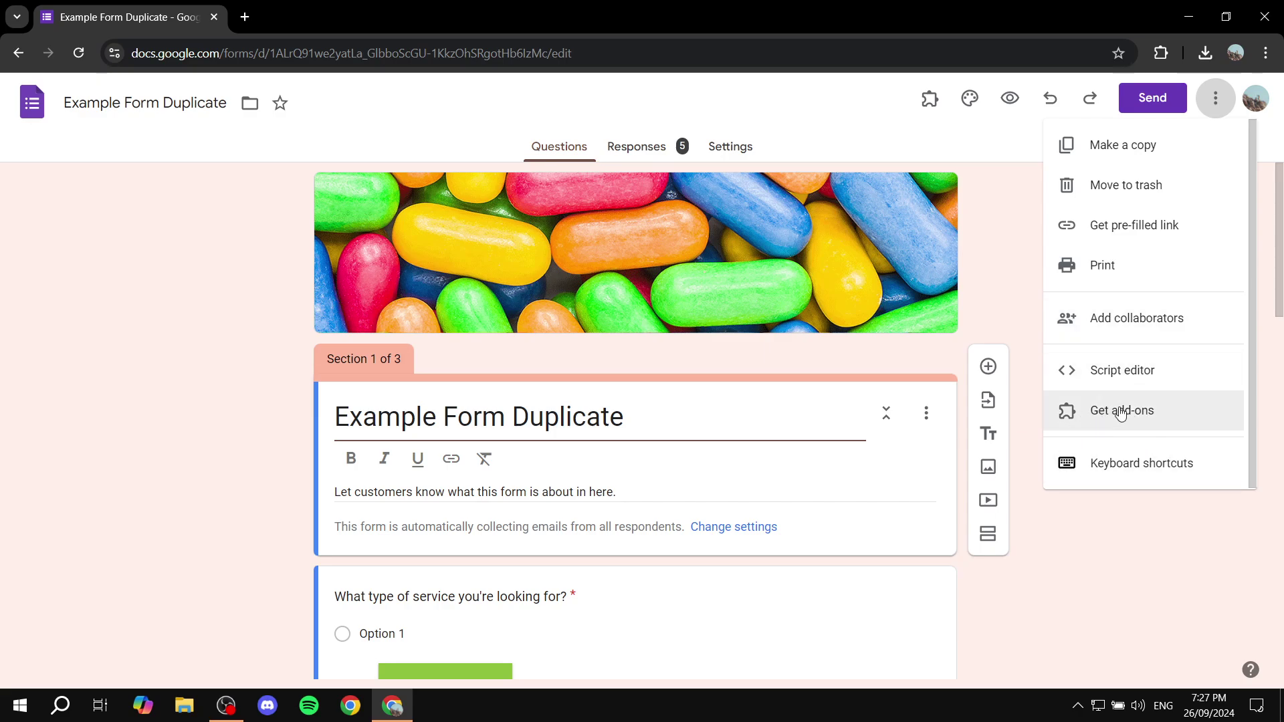
pyautogui.click(1179, 418)
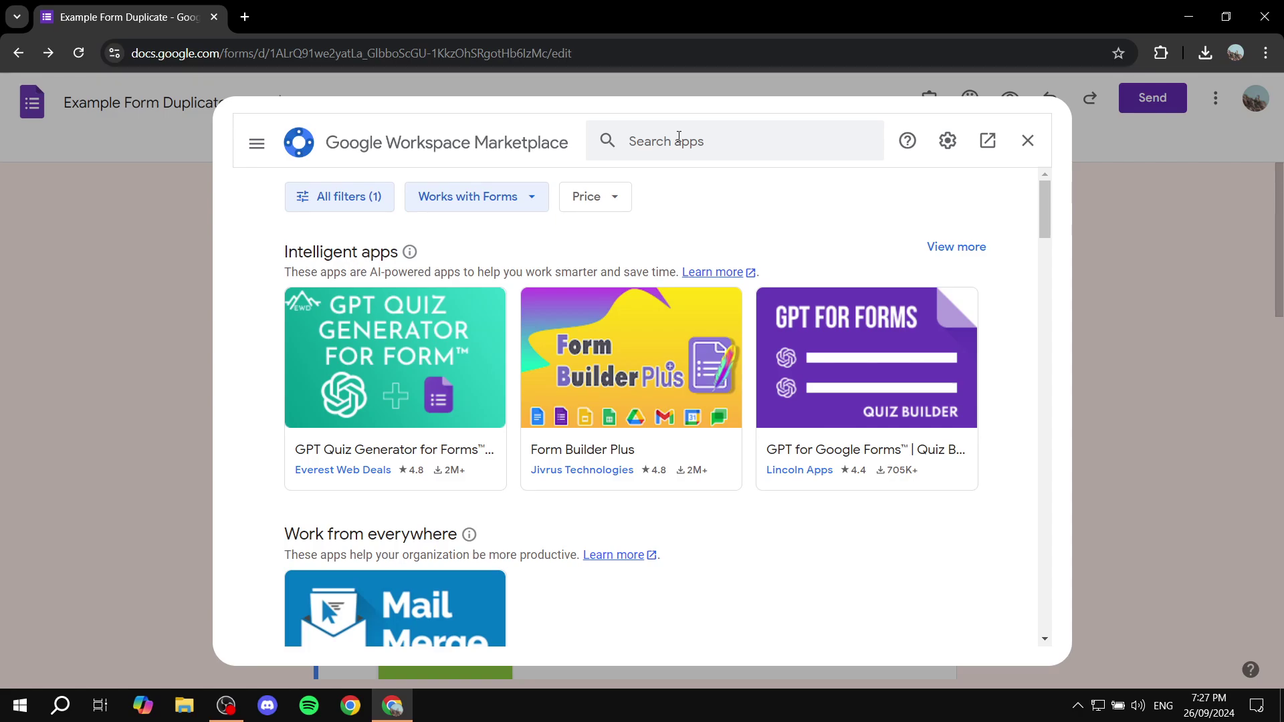
pyautogui.click(679, 137)
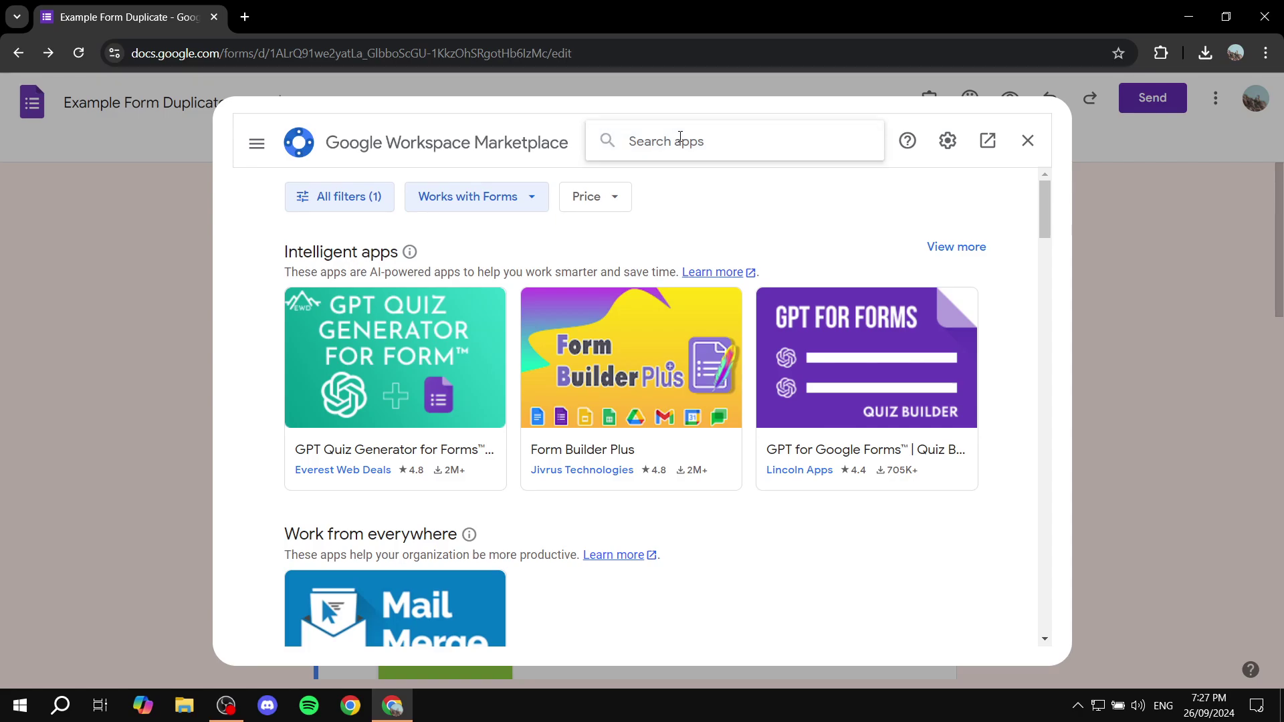
pyautogui.write('Signature')
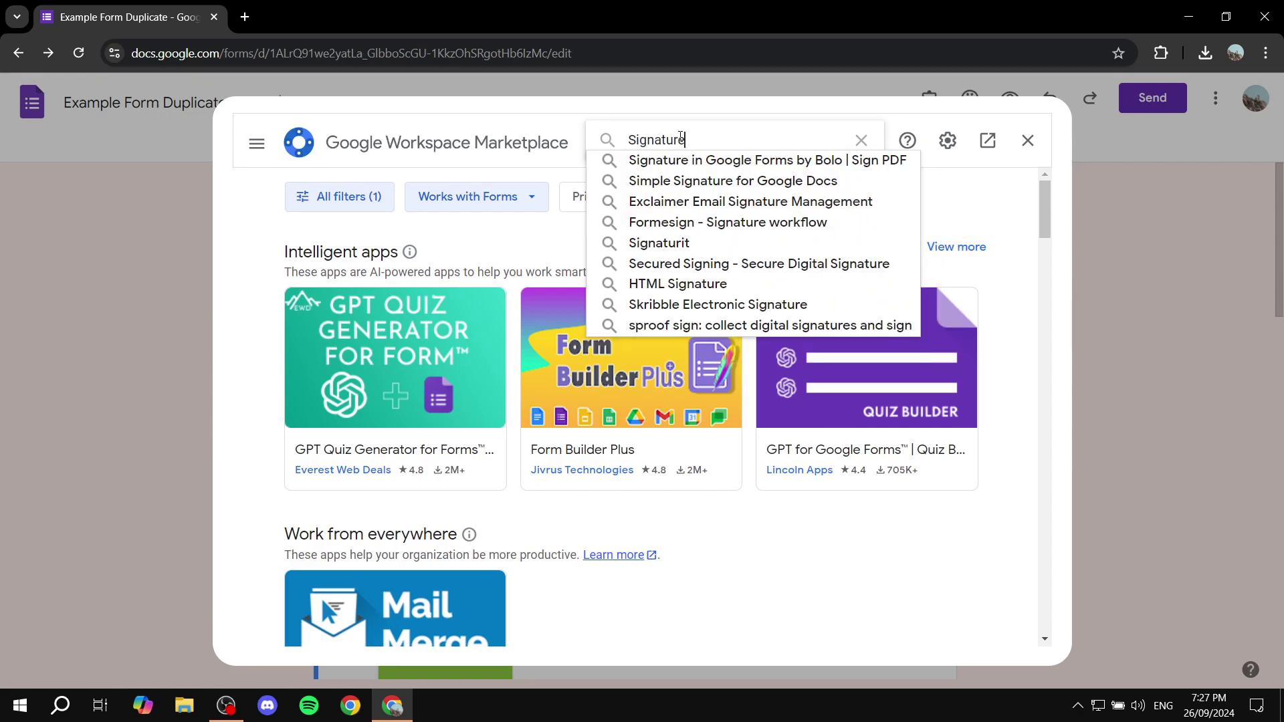
pyautogui.press('Return')
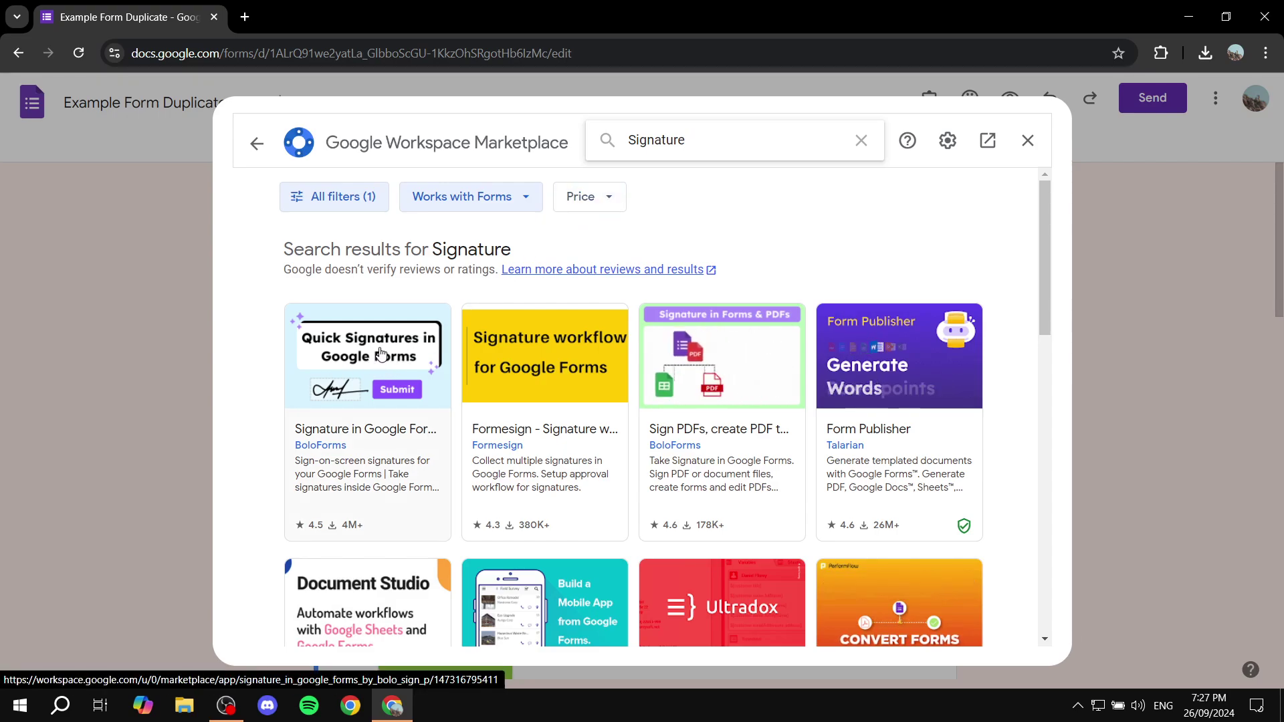
# - Install BoloForms' Signature in Google Forms, signing in with the Google account and allowing its permissions
pyautogui.click(379, 353)
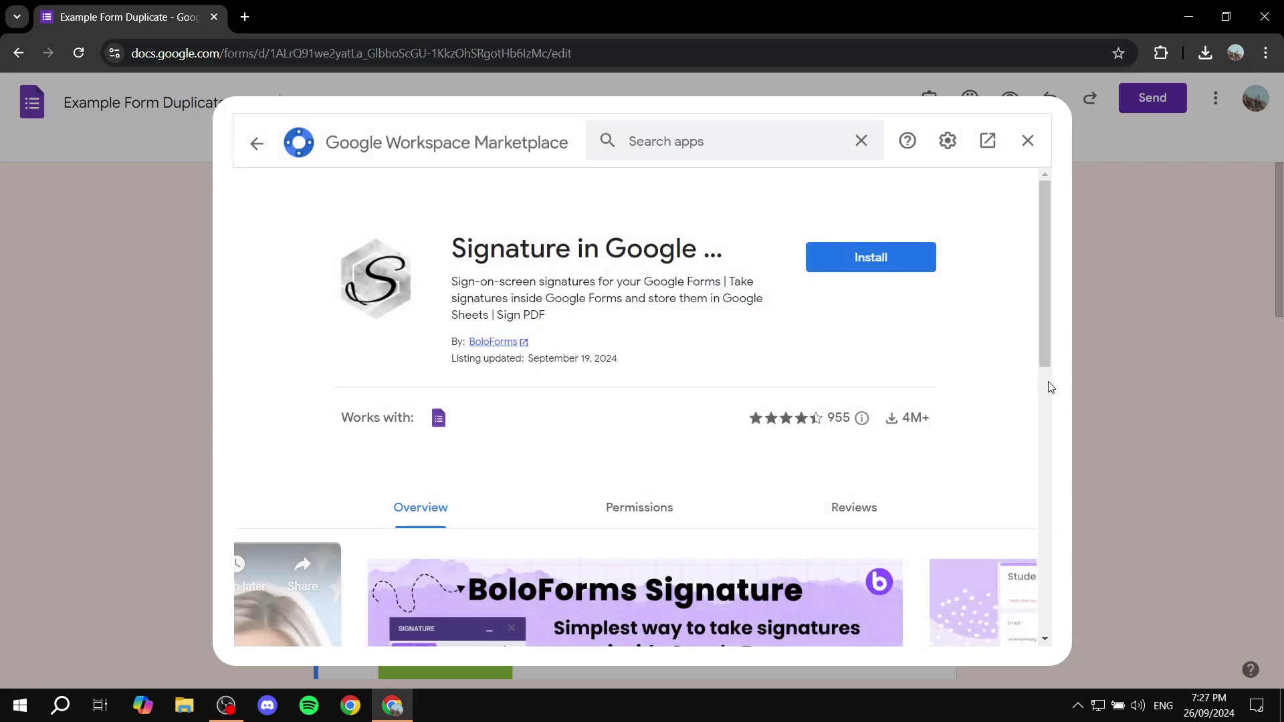
pyautogui.moveTo(901, 418); pyautogui.dragTo(949, 418)
pyautogui.click(947, 383)
pyautogui.click(882, 254)
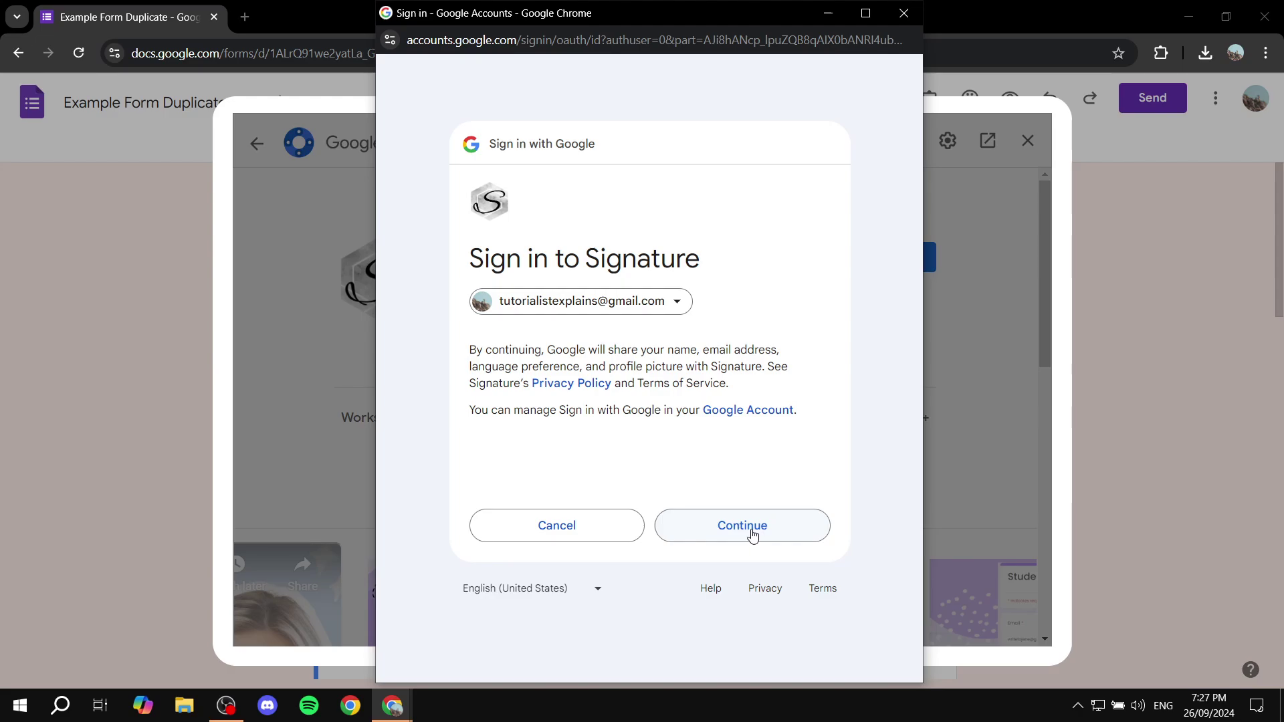
pyautogui.click(750, 526)
pyautogui.scroll(-3, 777, 468)
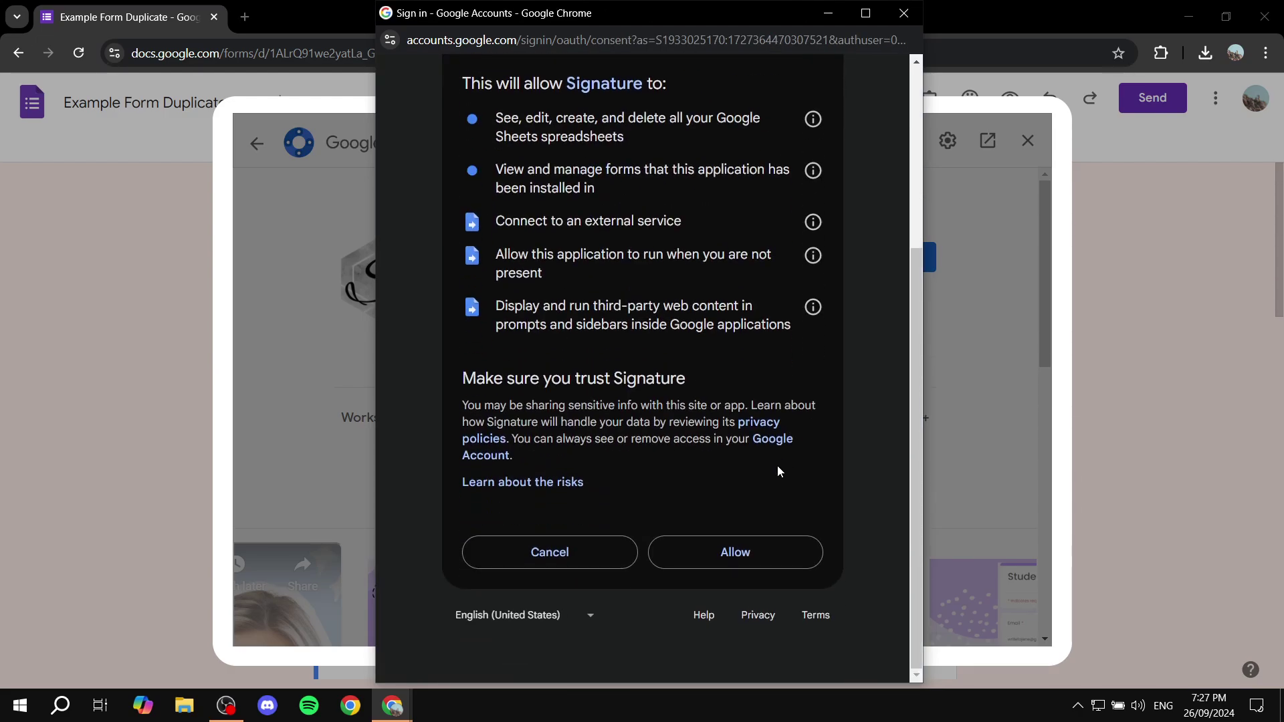
pyautogui.click(725, 552)
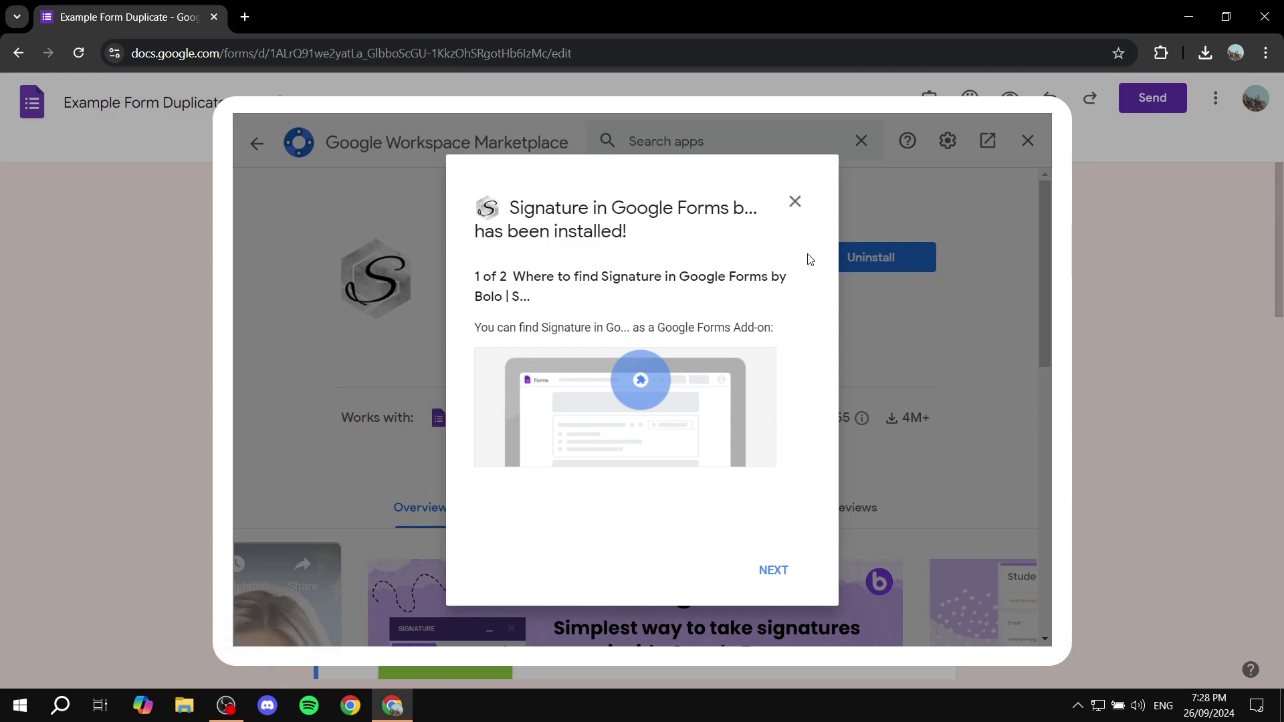
# - Dismiss the 'has been installed' dialog and close the Marketplace panel, back to the form editor
pyautogui.click(795, 202)
pyautogui.click(1027, 140)
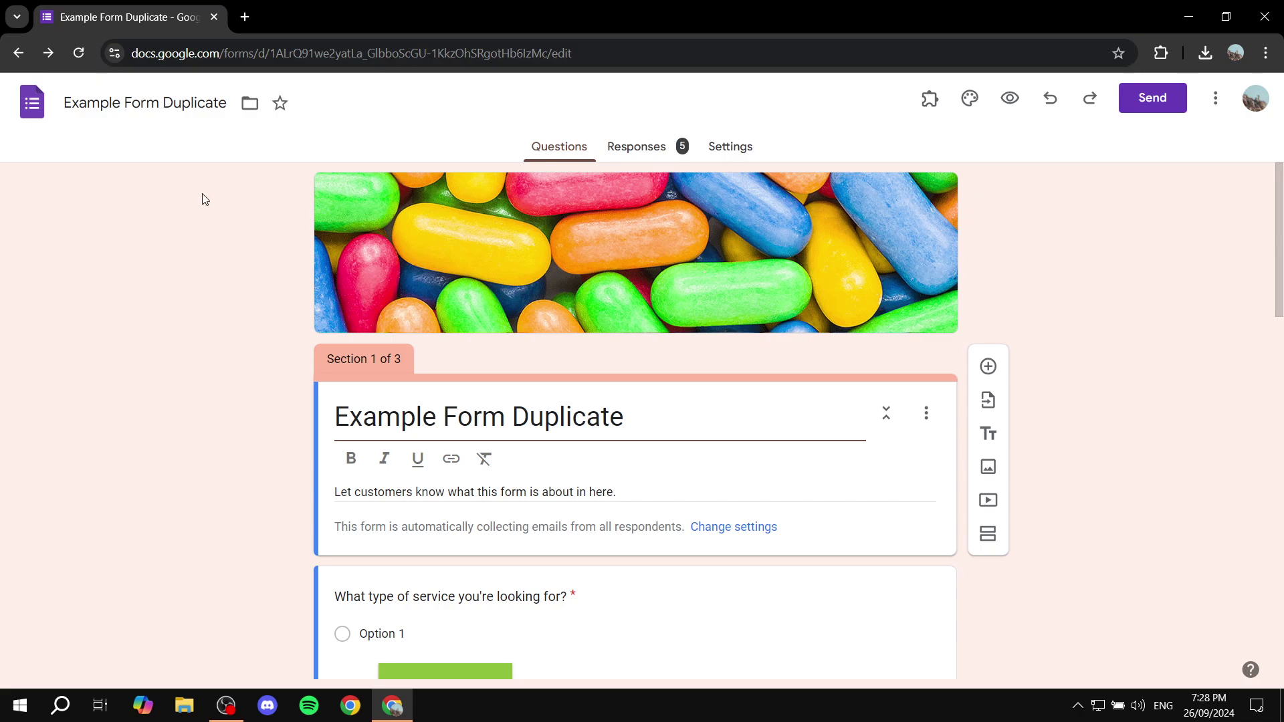
pyautogui.scroll(-12, 869, 327)
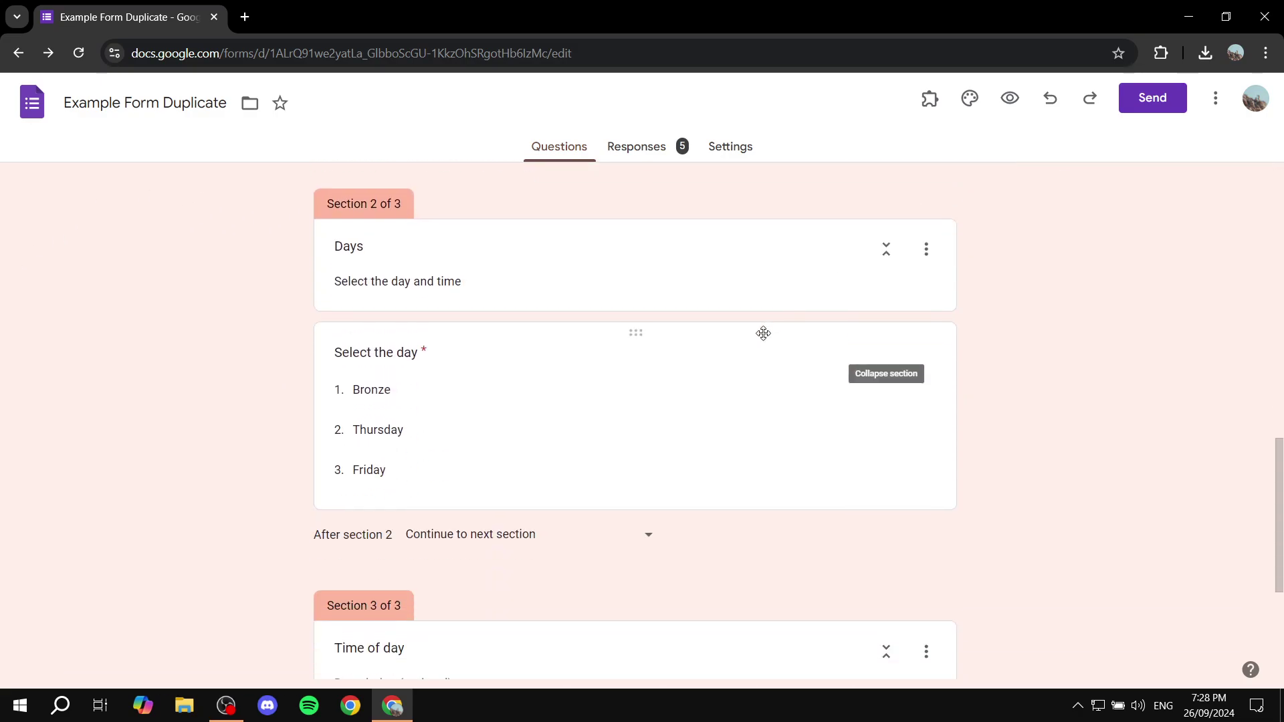
pyautogui.scroll(12, 763, 333)
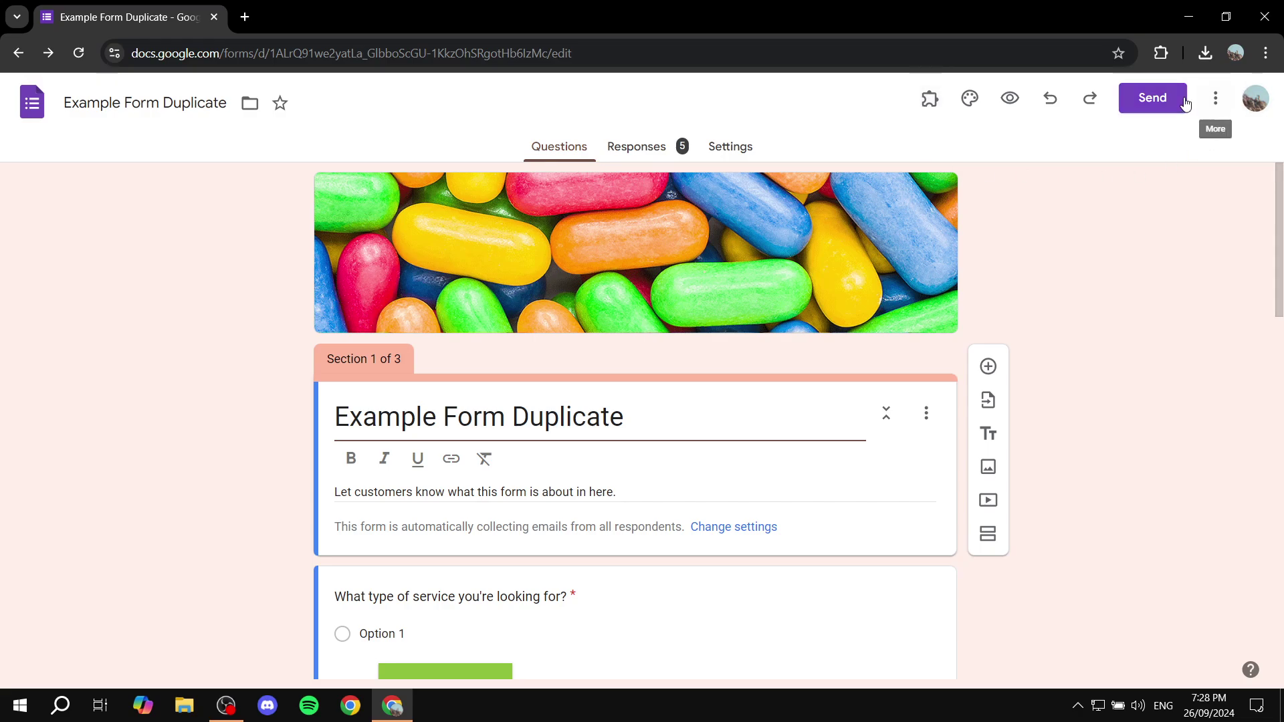
# - Launch the Signature add-on from the Add-ons menu to show its Home panel with a 0/20 quota
pyautogui.click(932, 100)
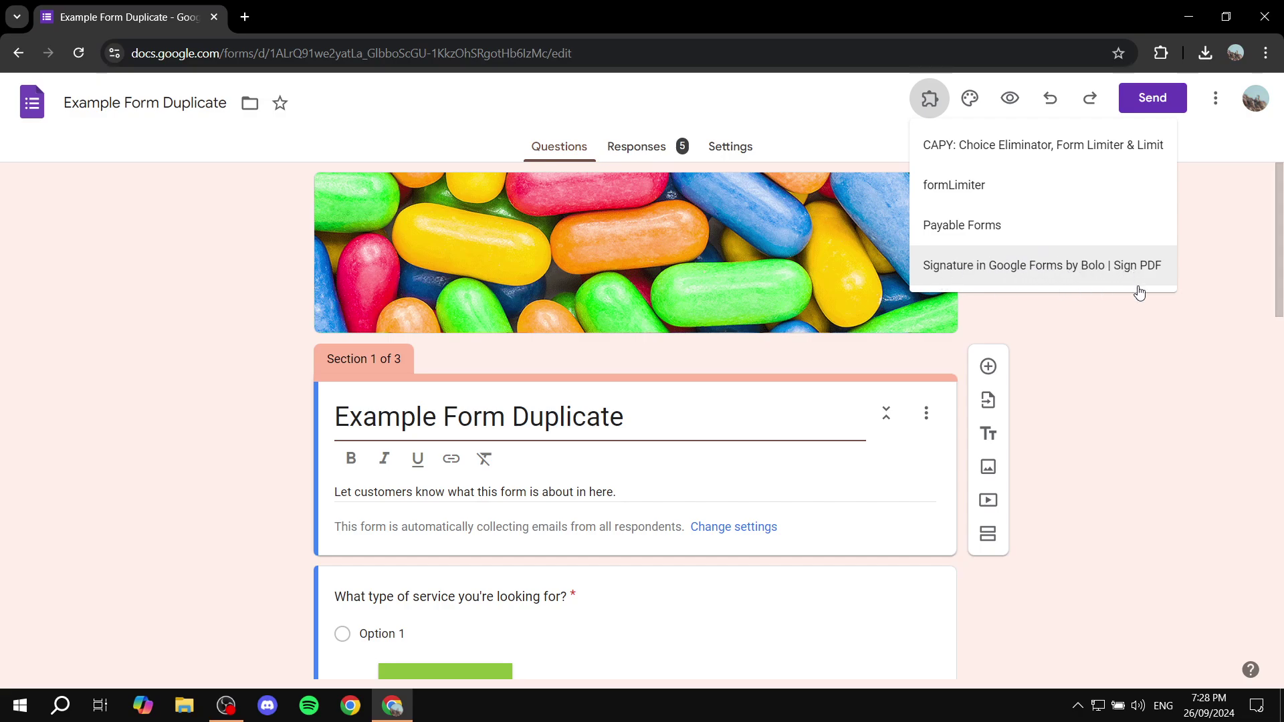
pyautogui.click(1008, 271)
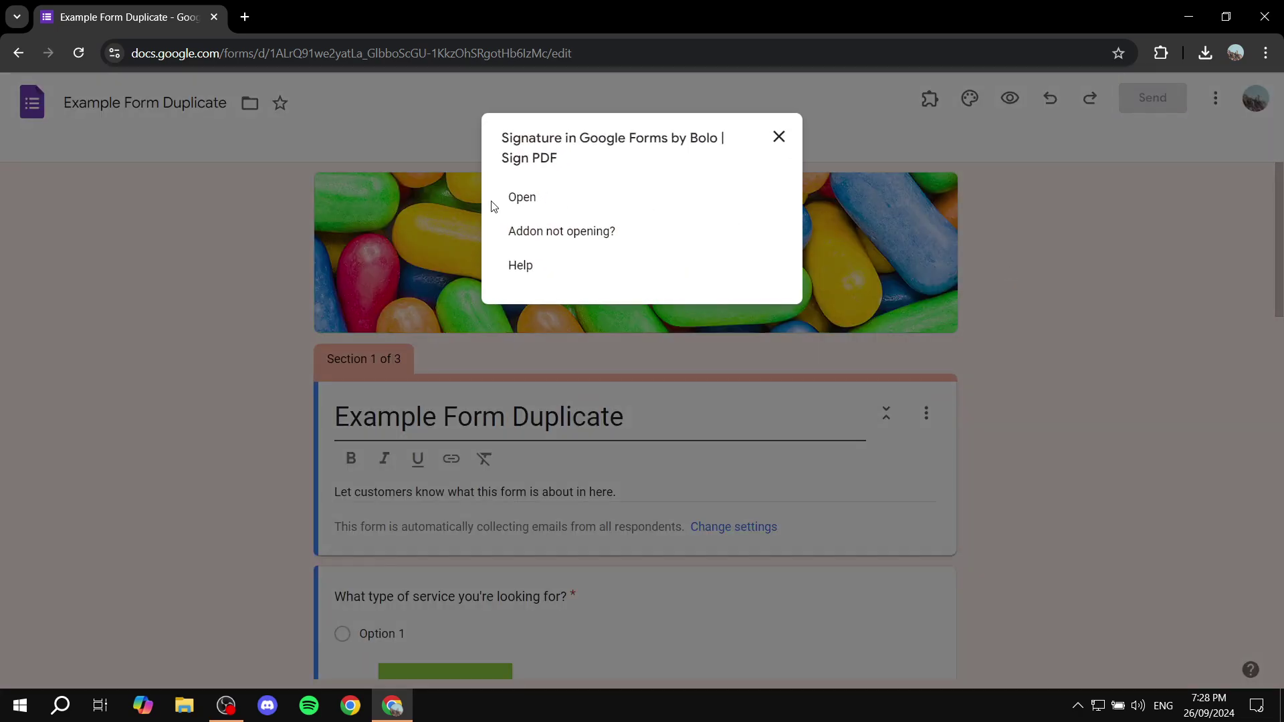
pyautogui.click(520, 199)
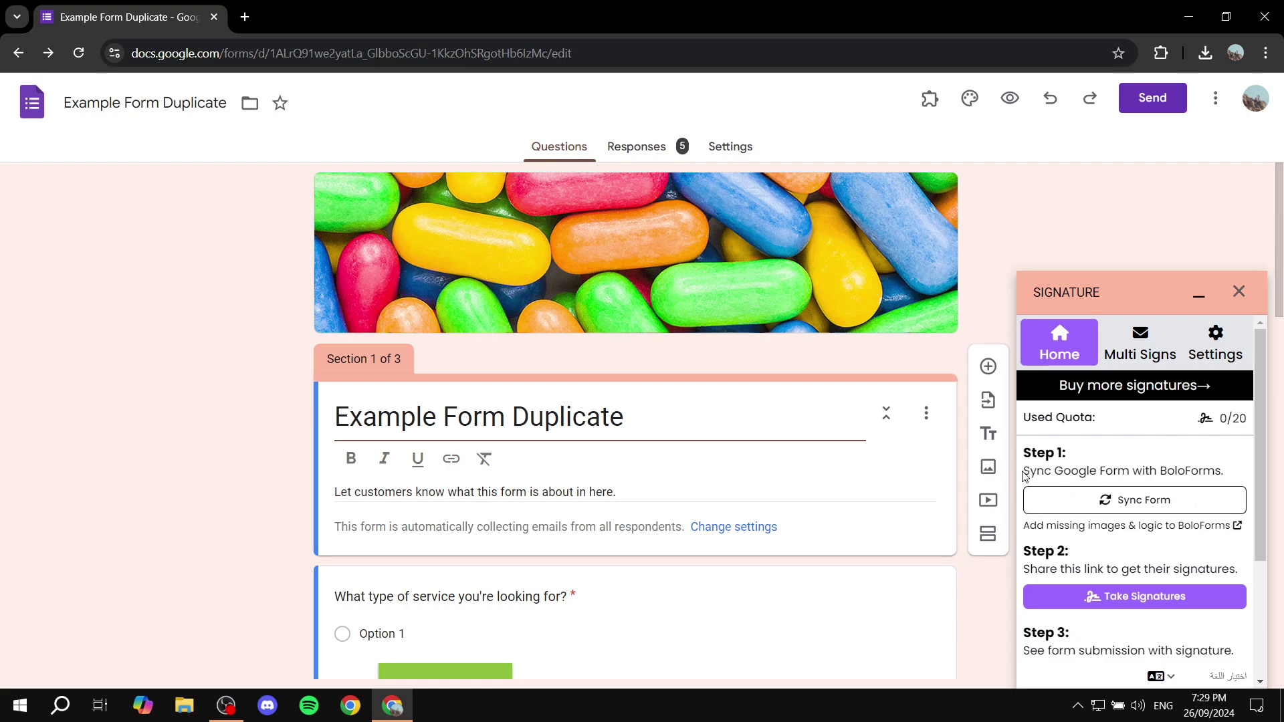
# - Sync Example Form Duplicate with BoloForms from Step 1 of the Signature panel
pyautogui.moveTo(1023, 473); pyautogui.dragTo(1234, 482)
pyautogui.click(1238, 466)
pyautogui.click(1153, 505)
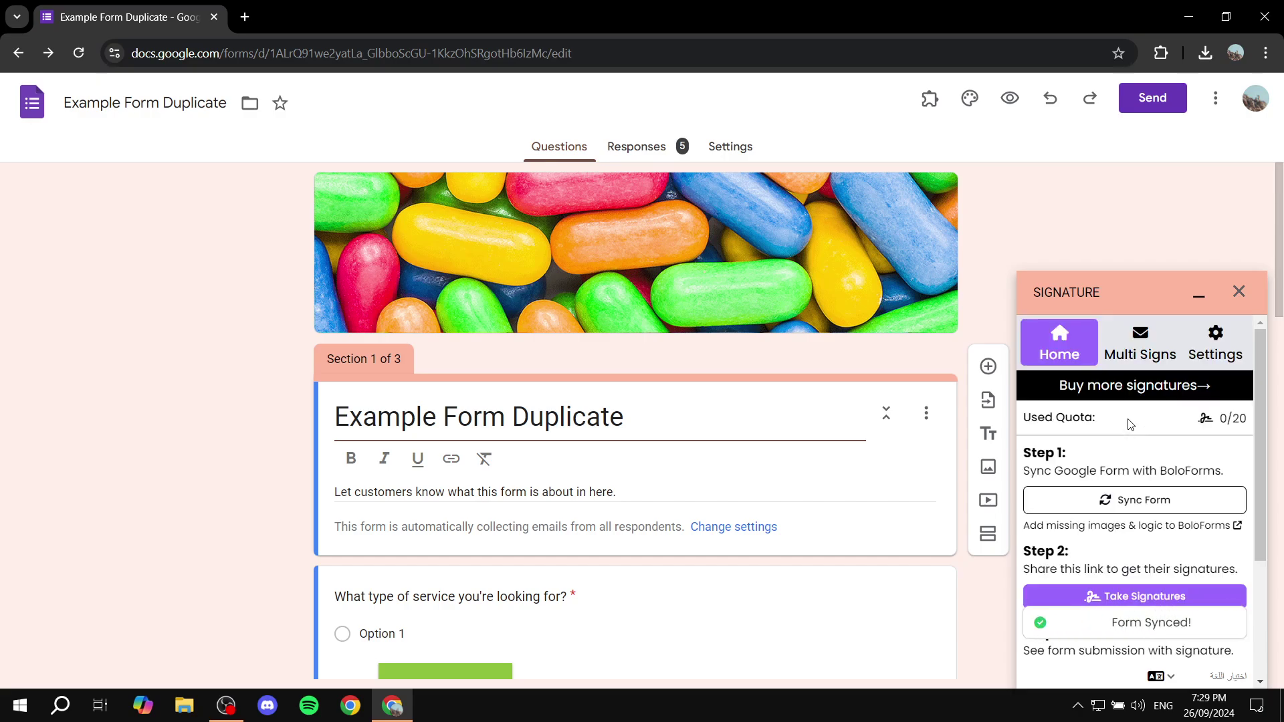
pyautogui.scroll(-3, 1136, 432)
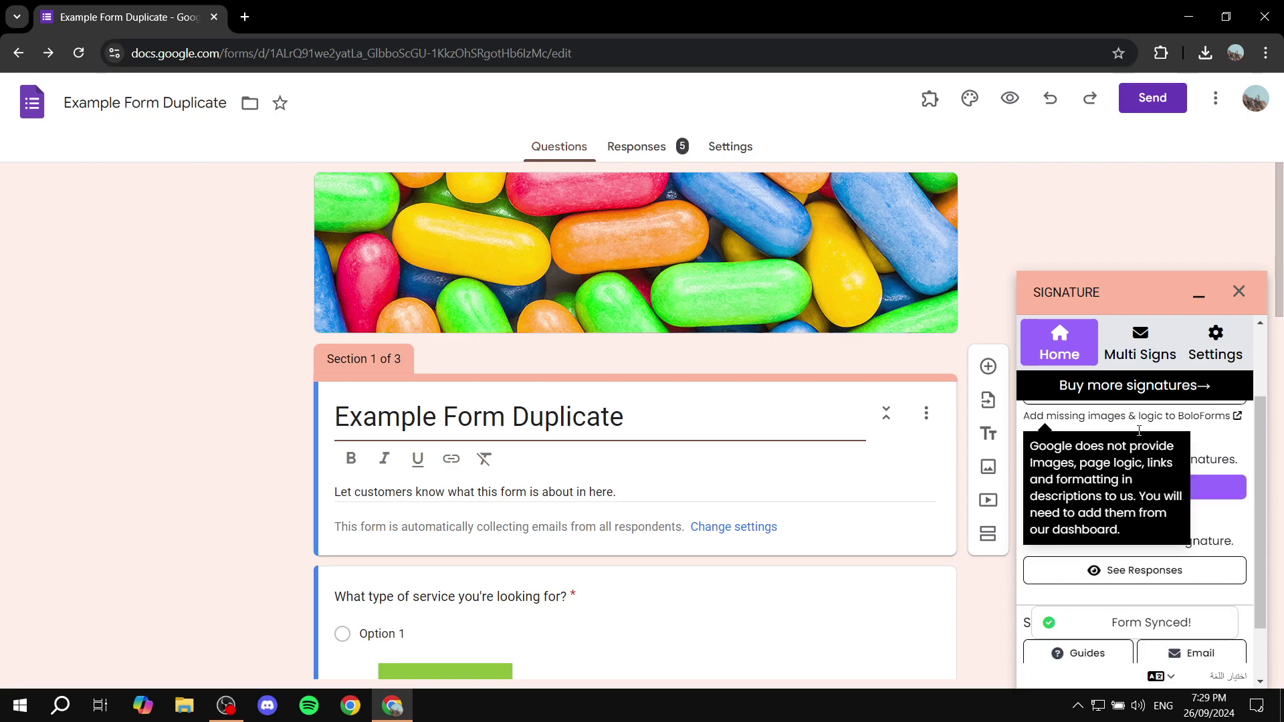
pyautogui.scroll(1, 1175, 460)
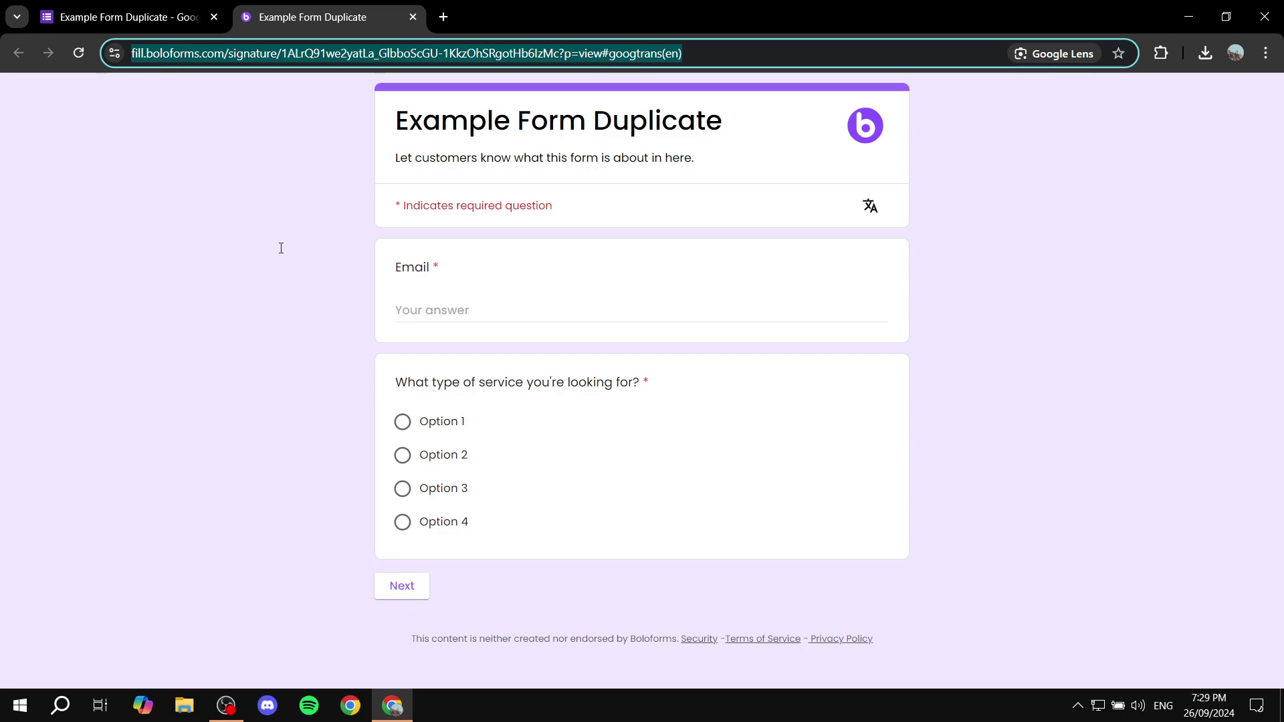
# - Load the fill link, enter a sample e-mail, choose Option 2 and go to the Days page
pyautogui.press('Return')
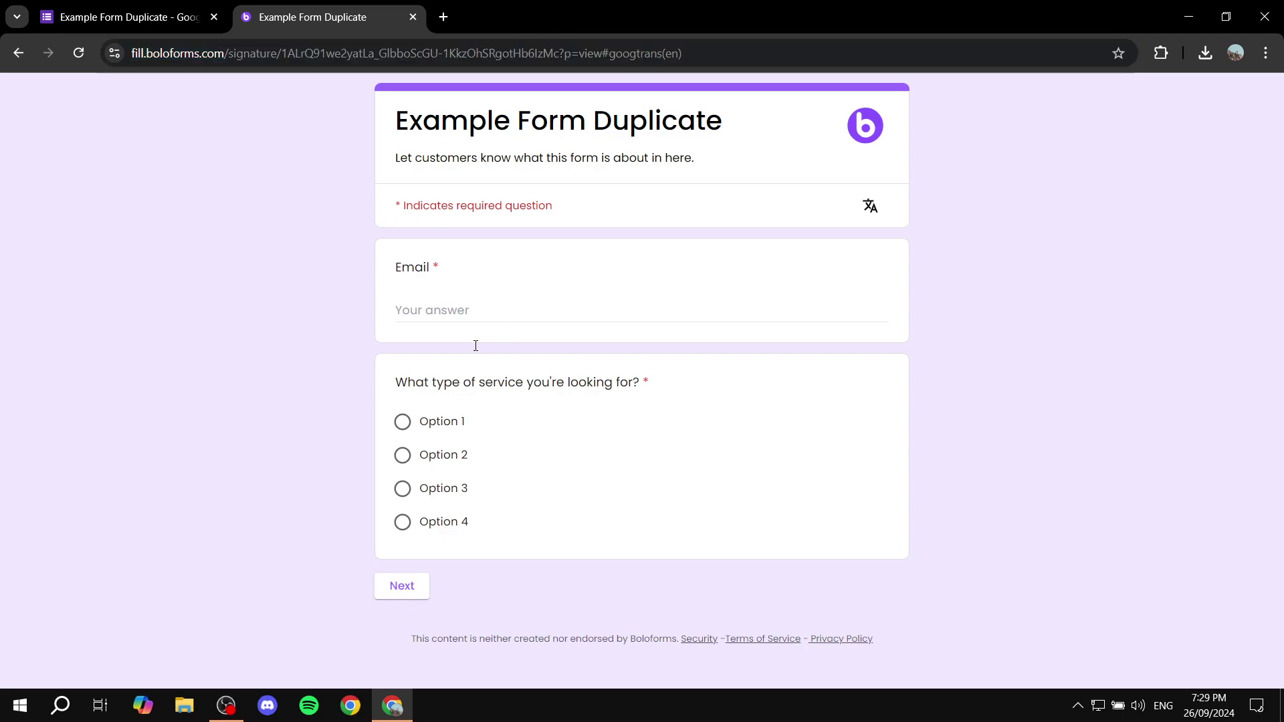
pyautogui.click(433, 304)
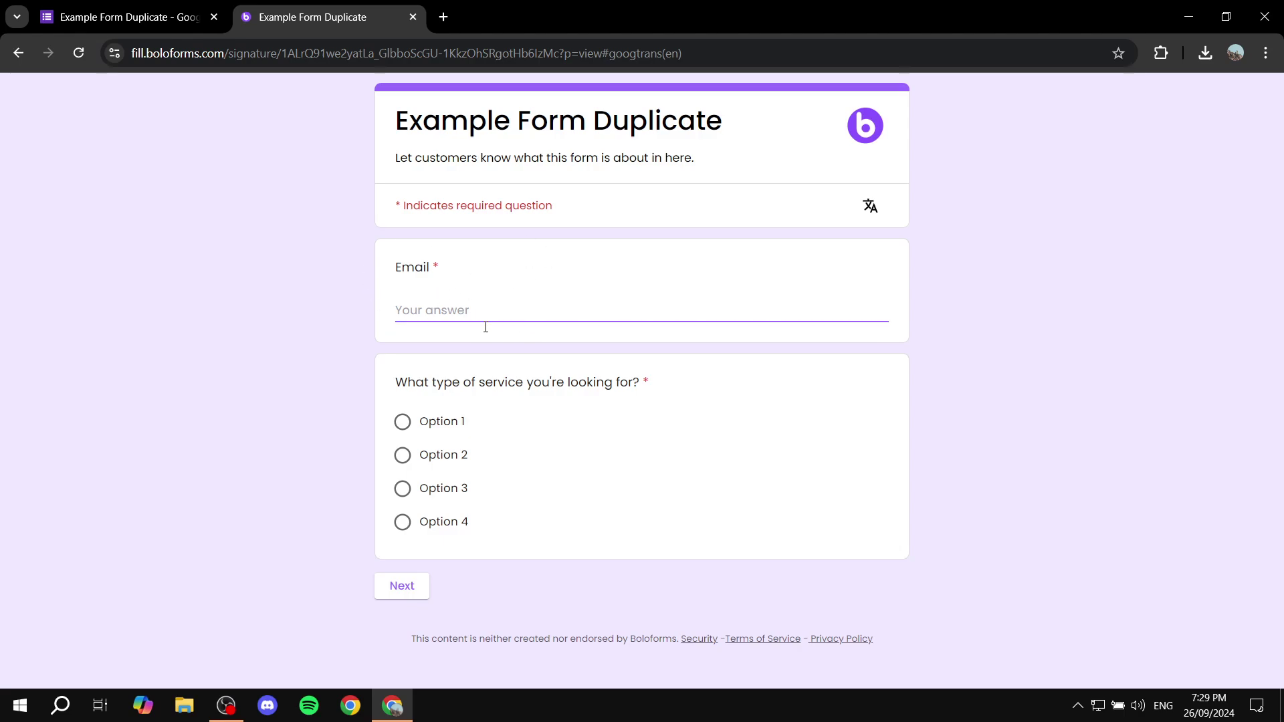
pyautogui.write('Example@example.com')
pyautogui.click(402, 454)
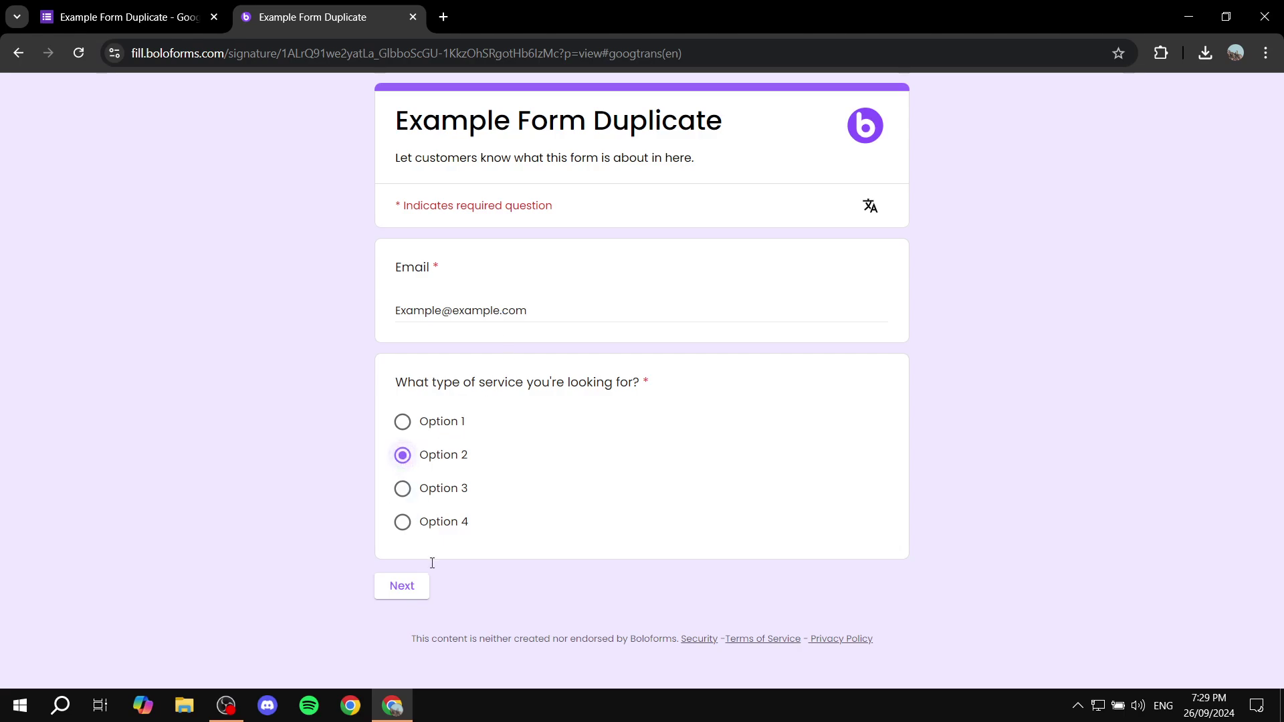
pyautogui.click(408, 587)
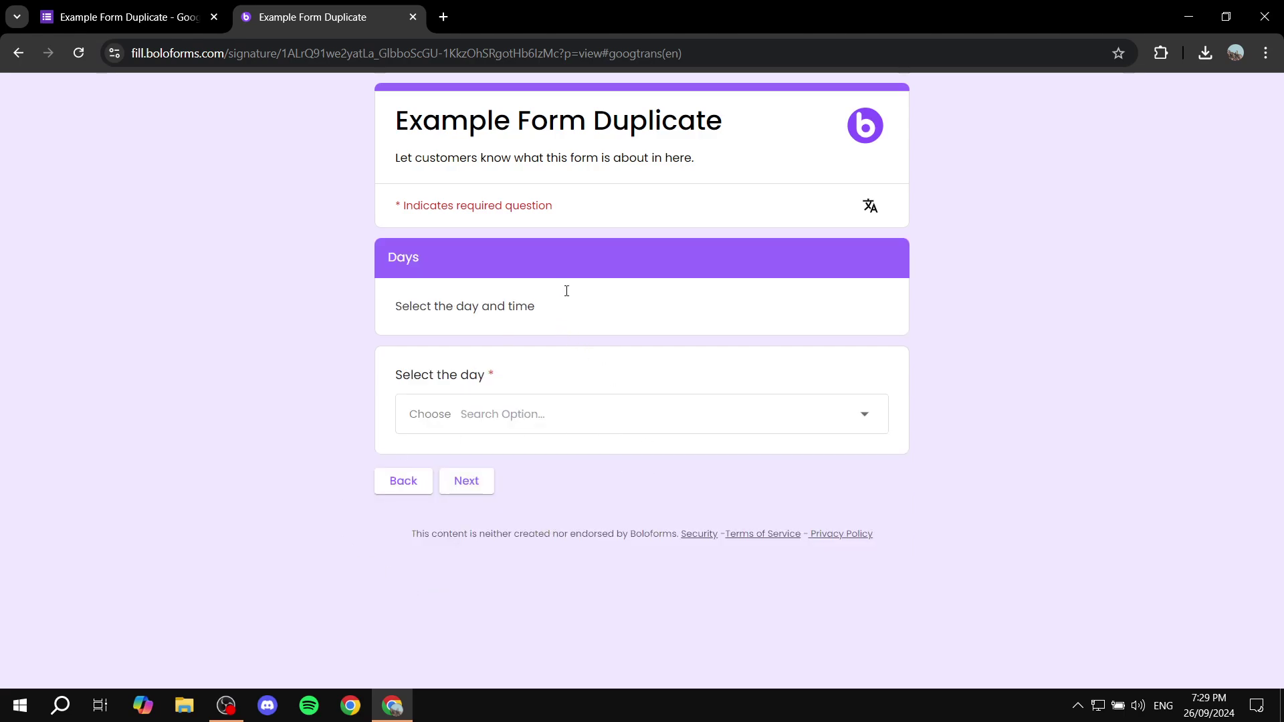
# - Pick Friday, then set Time of day to 12 PM and check the signature field
pyautogui.click(509, 415)
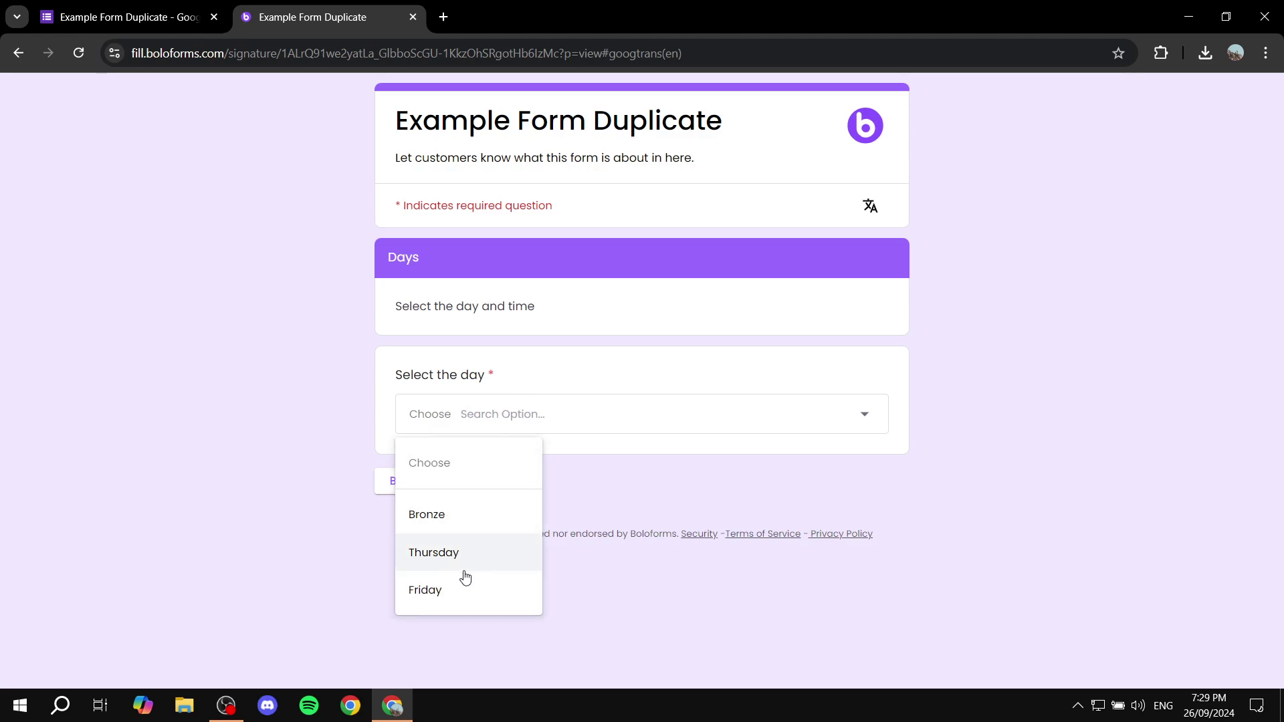
pyautogui.click(444, 586)
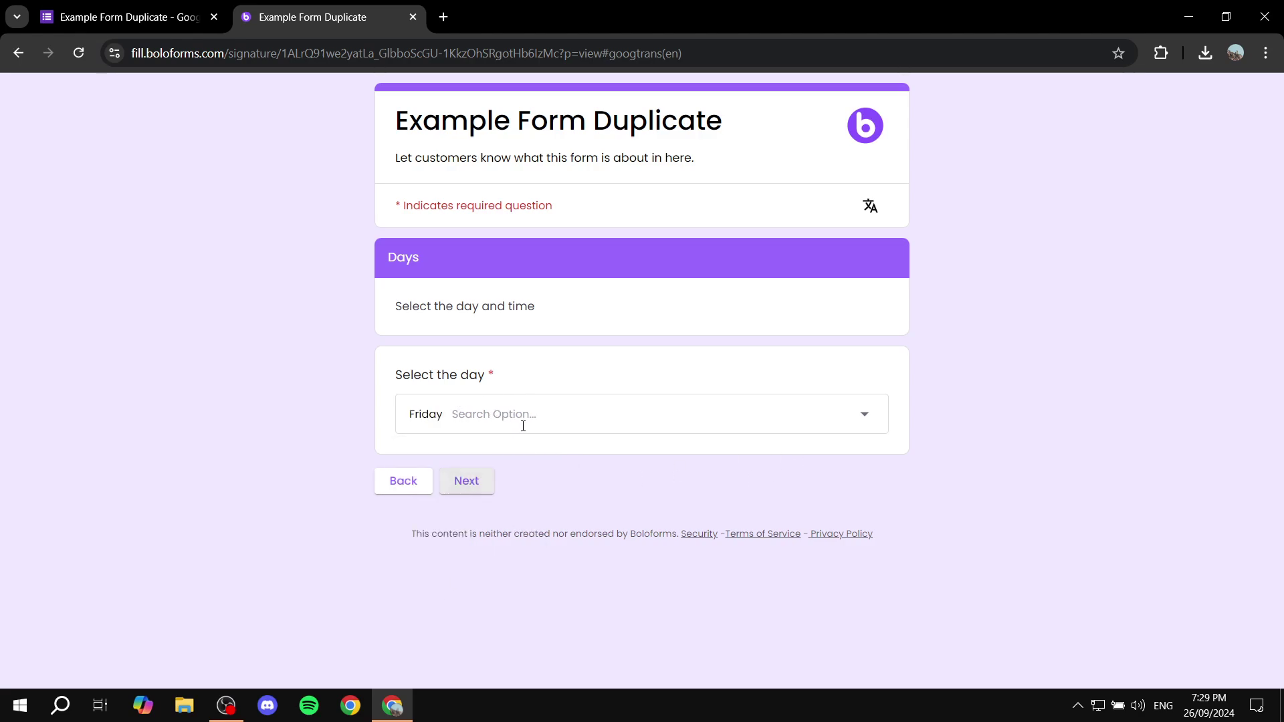
pyautogui.click(466, 481)
pyautogui.click(395, 342)
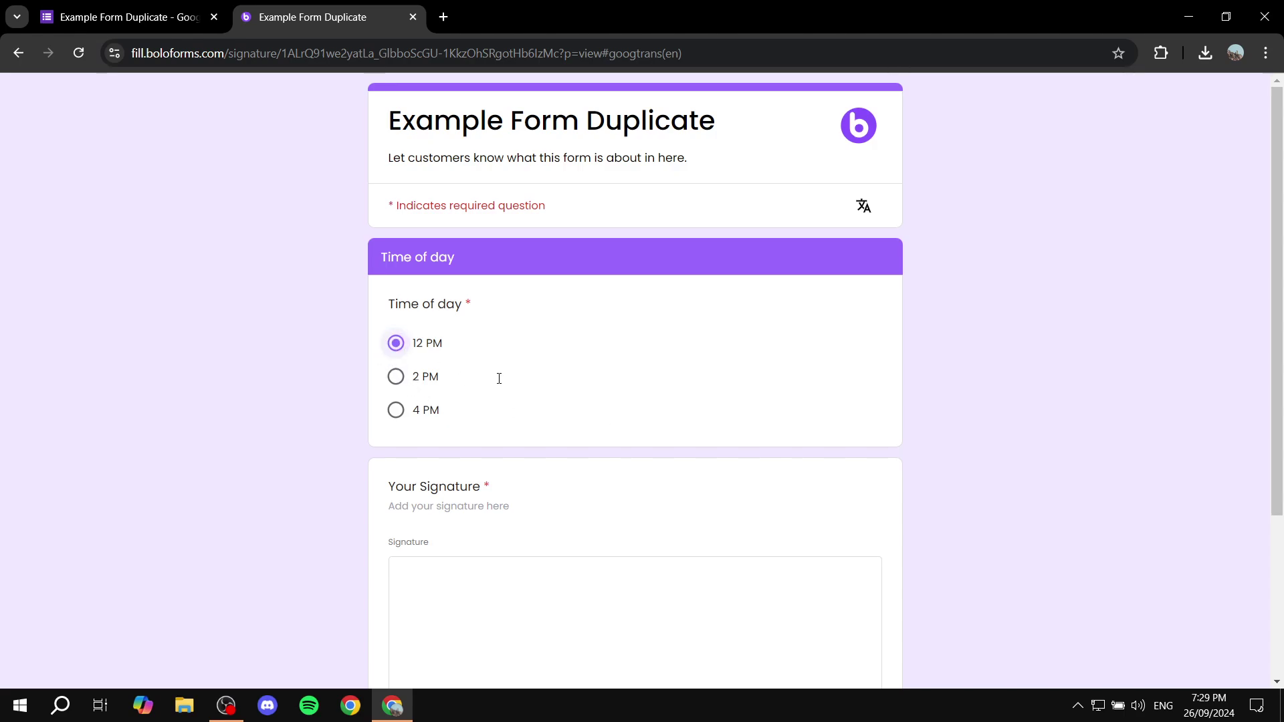
pyautogui.scroll(-3, 512, 527)
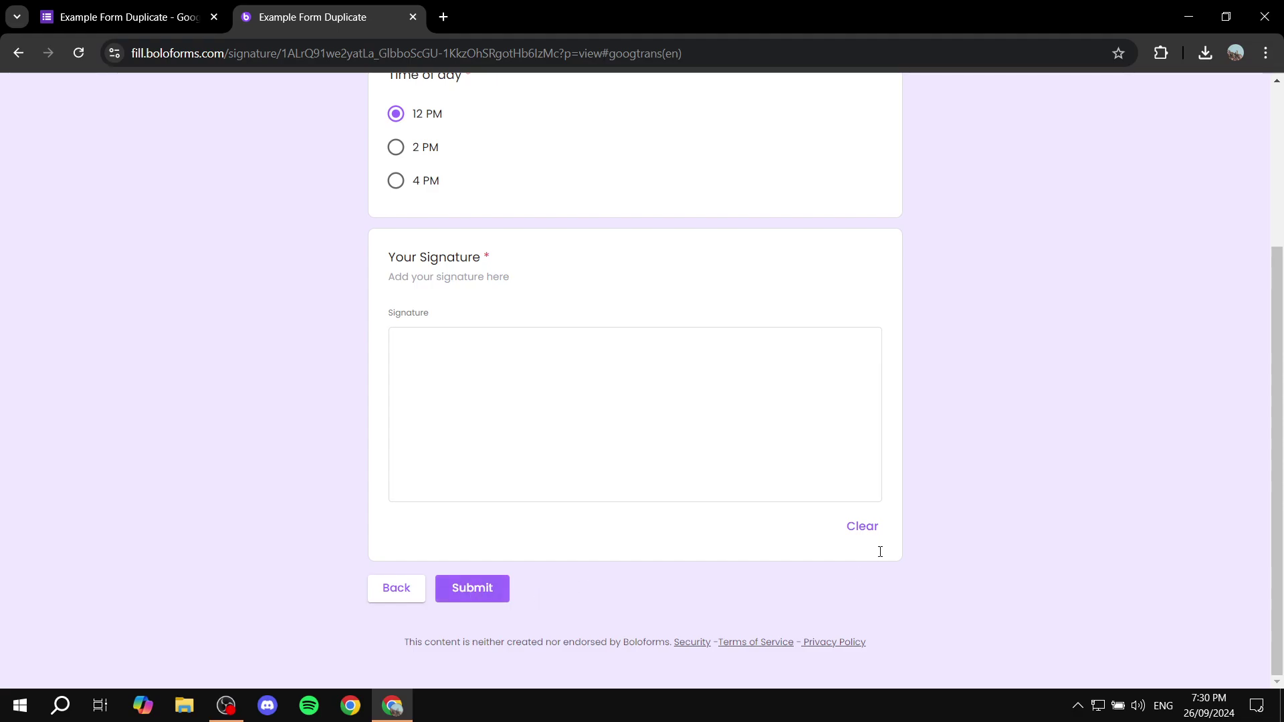
pyautogui.scroll(3, 500, 484)
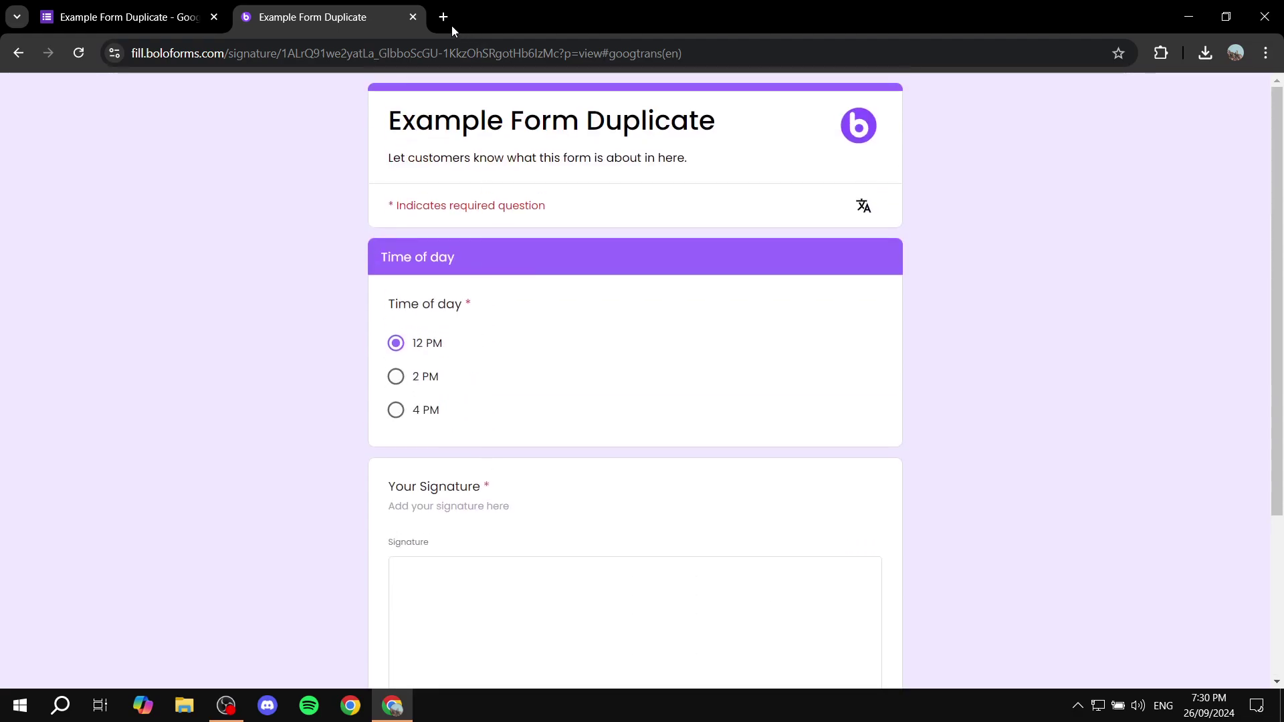
# - Close the BoloForms tab, review the Multi Signs invite options, then close the Signature panel
pyautogui.click(413, 18)
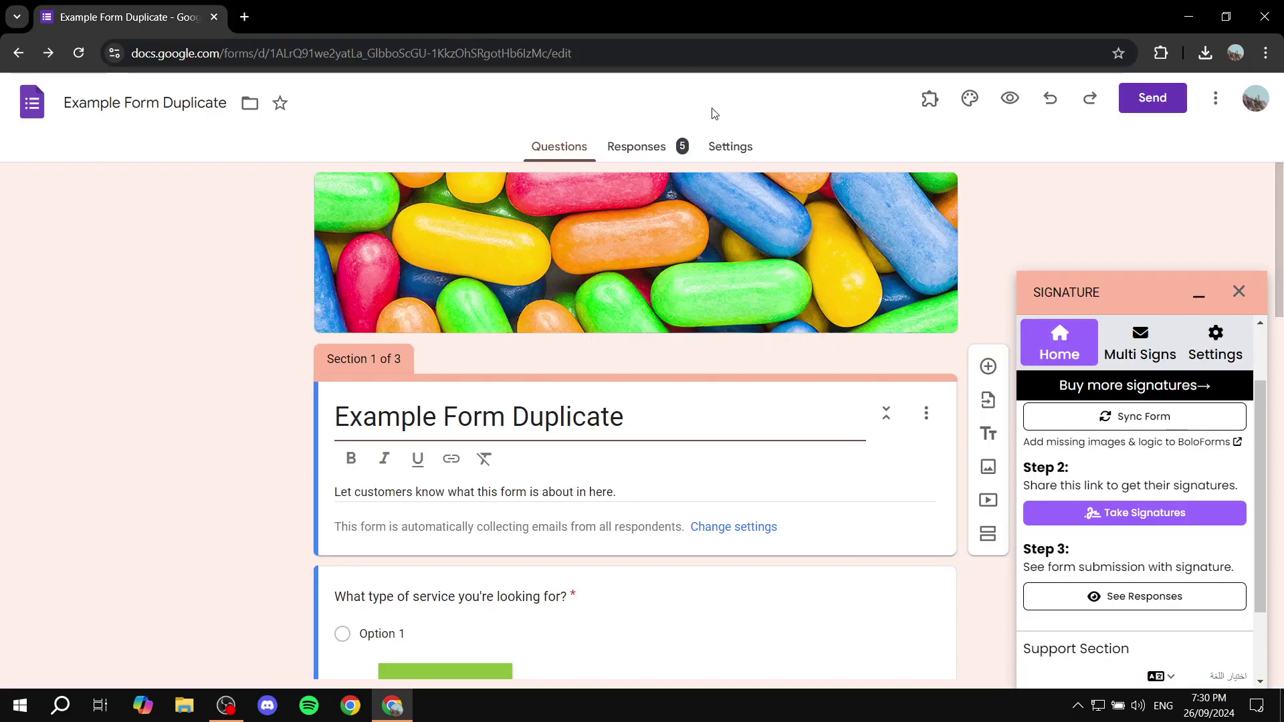
pyautogui.click(1146, 347)
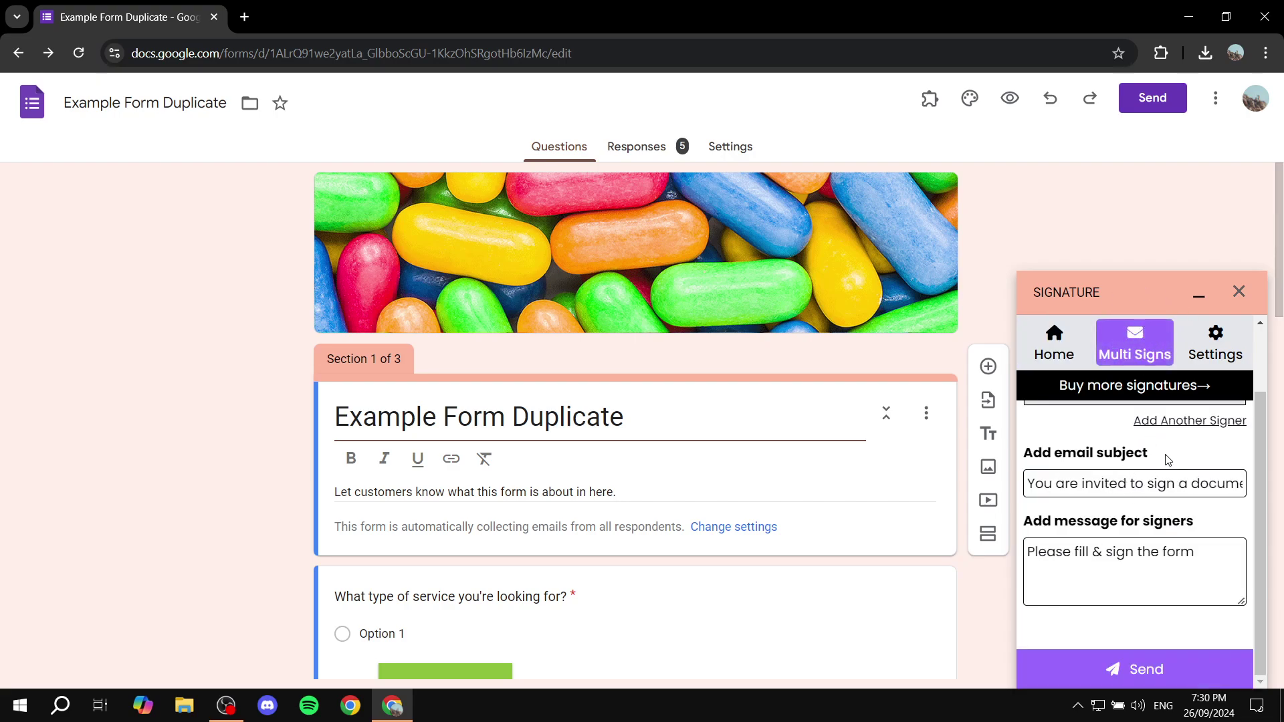
pyautogui.scroll(2, 1163, 457)
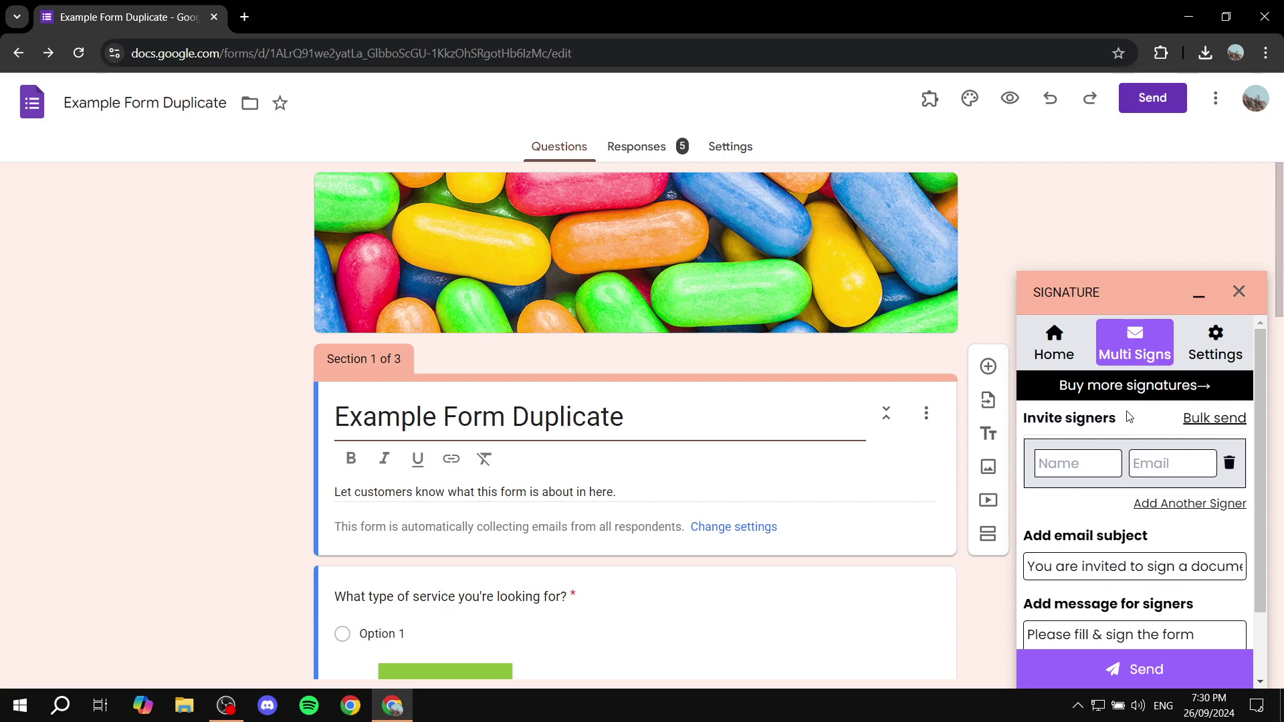
pyautogui.moveTo(1128, 418); pyautogui.dragTo(1065, 418)
pyautogui.click(1129, 429)
pyautogui.scroll(-2, 1197, 495)
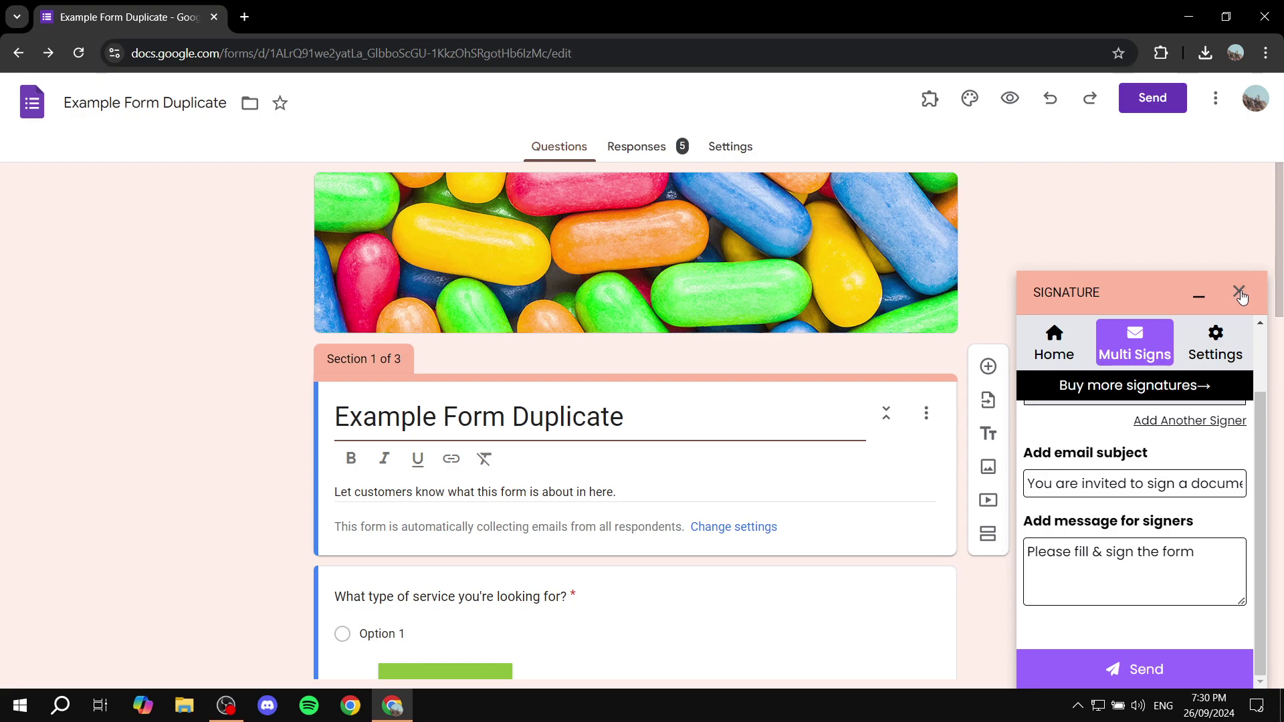
pyautogui.click(1239, 294)
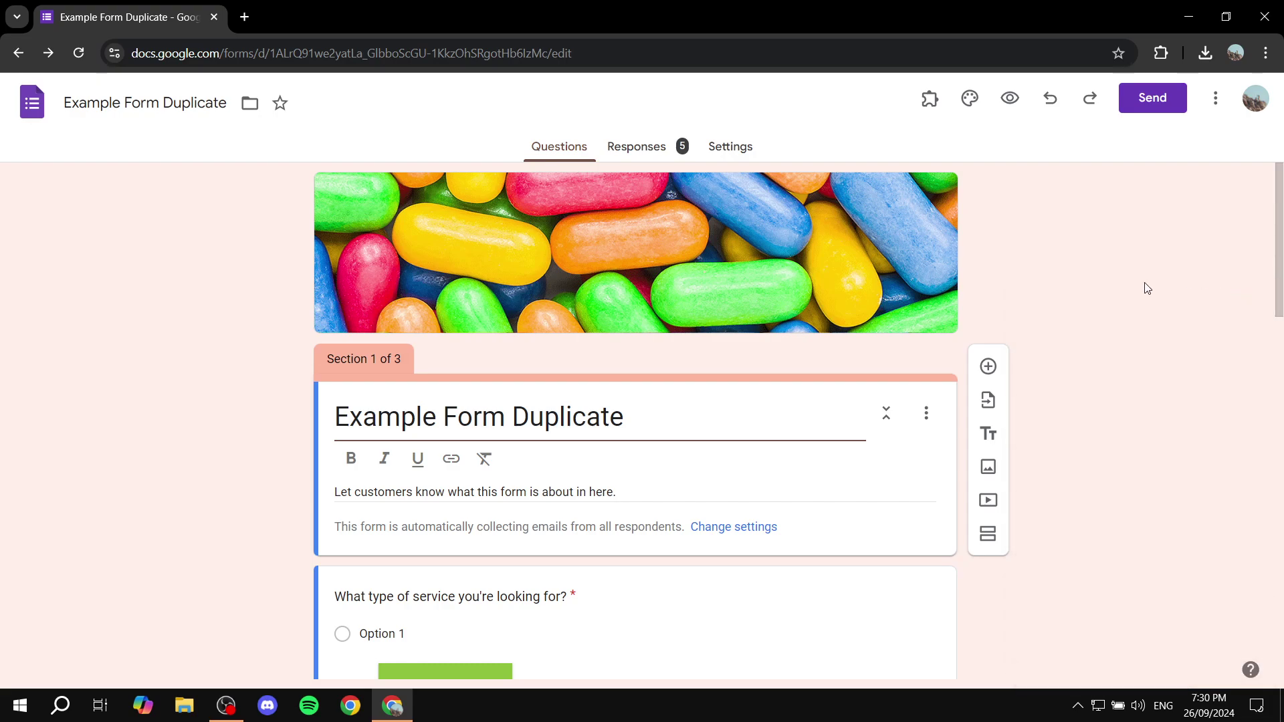